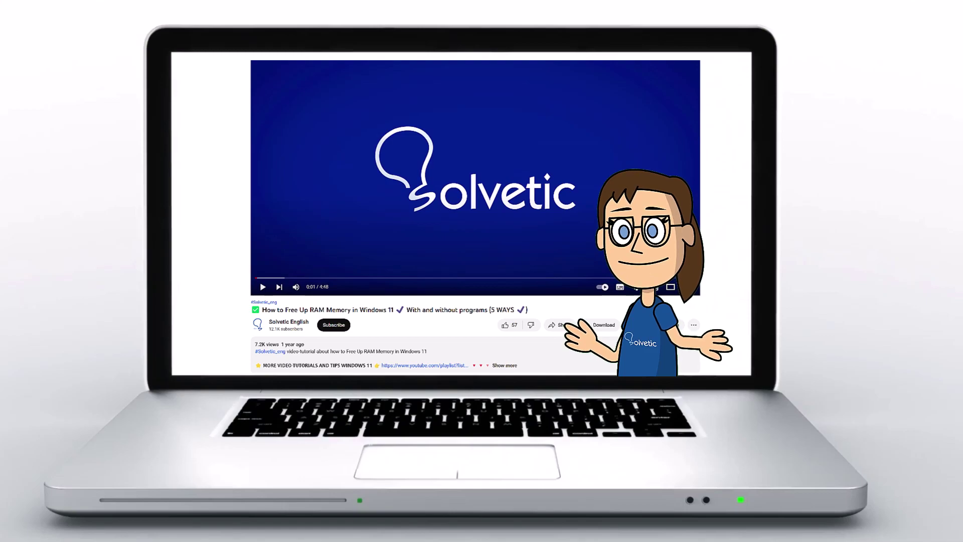
# Open Settings > Network to view the status: internet connected, PlayStation Network signed out
pyautogui.click(505, 365)
pyautogui.scroll(-2, 475, 215)
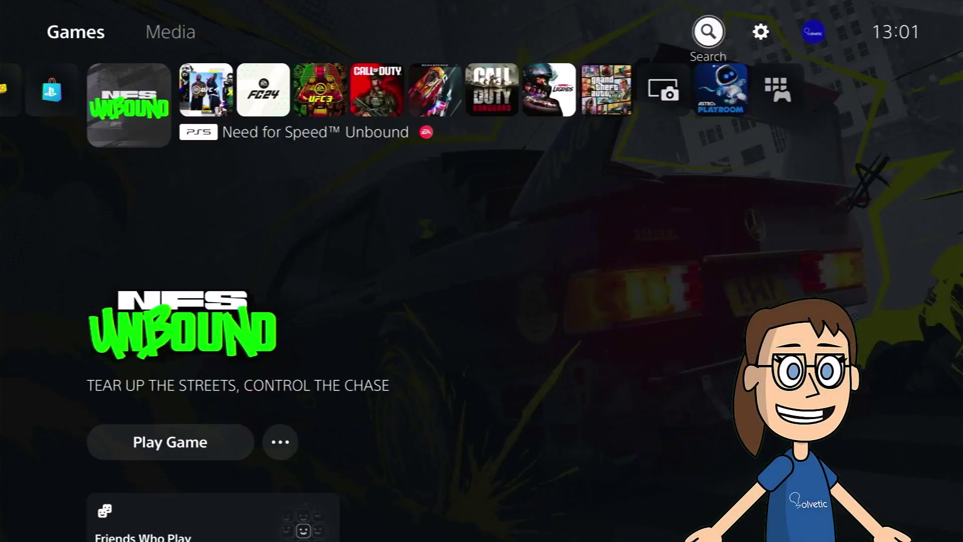
pyautogui.press('Right')
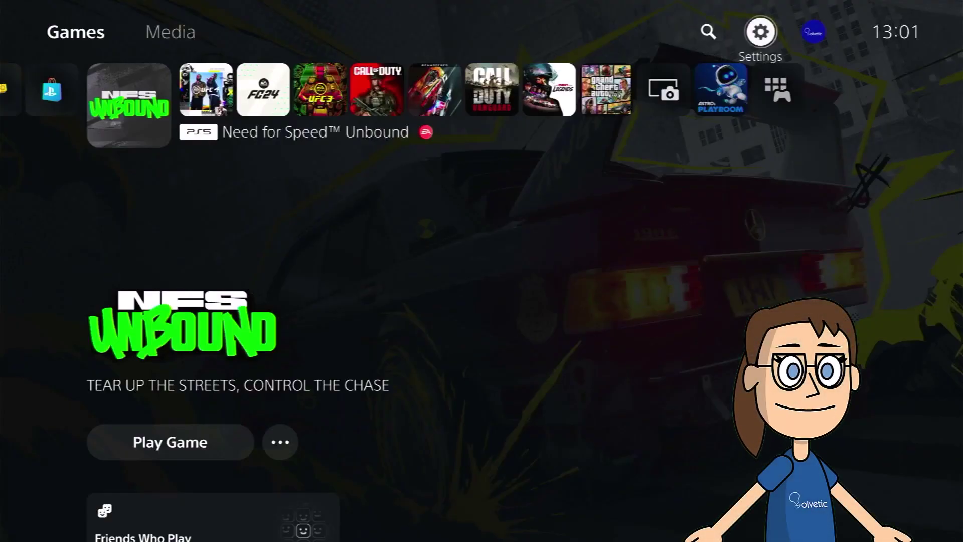
pyautogui.press('Return')
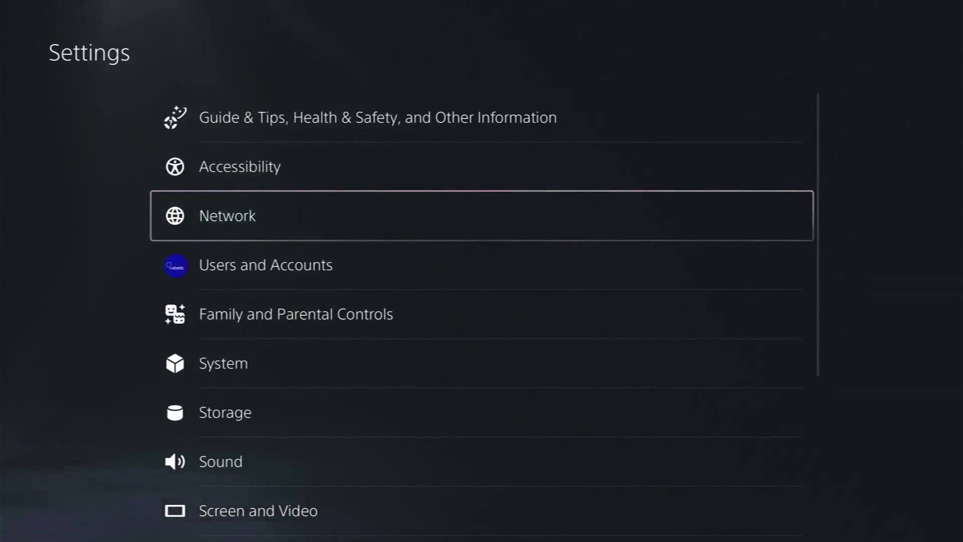
pyautogui.press('Return')
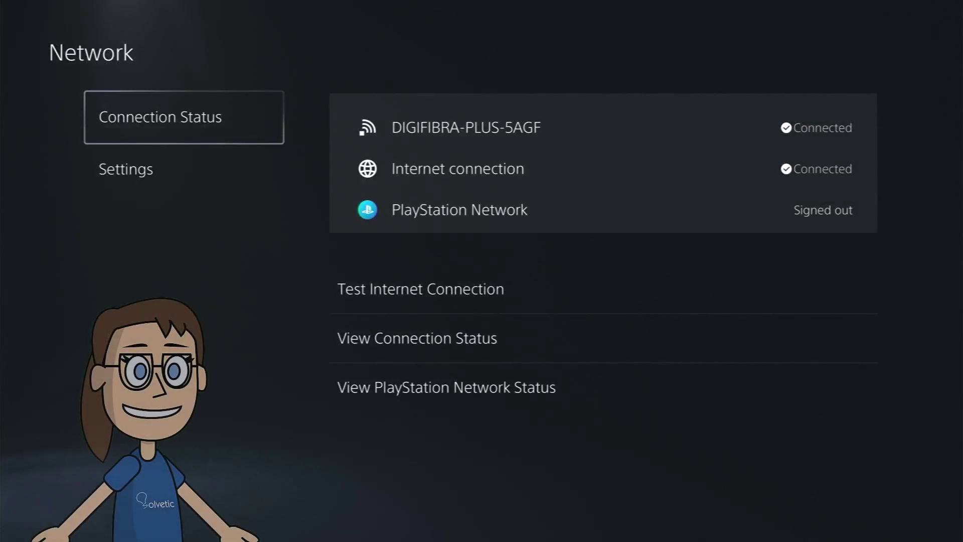
pyautogui.press('Right')
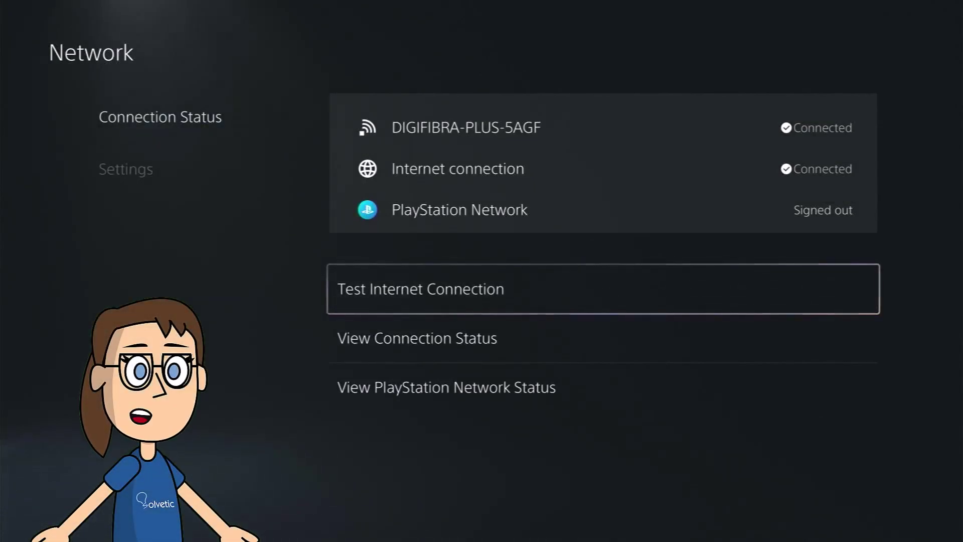
# Run Test Internet Connection, which shows internet succeeded and PlayStation Network sign-in failed, then return to Network
pyautogui.press('Return')
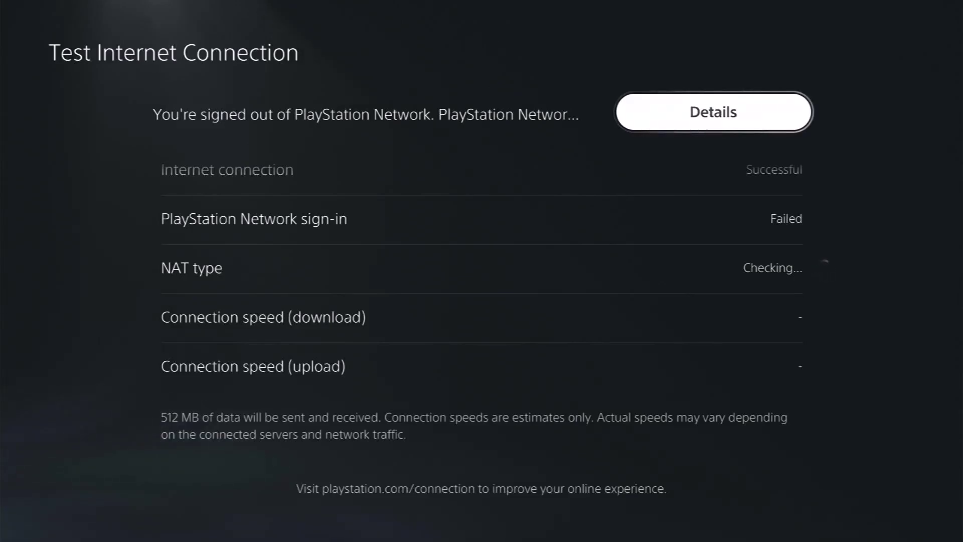
pyautogui.press('Escape')
pyautogui.press('Down')
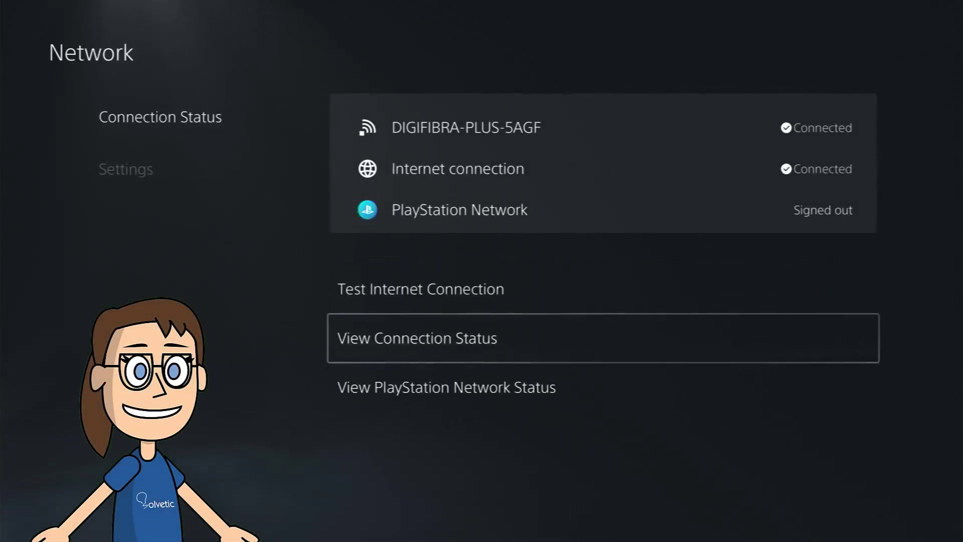
pyautogui.press('Down')
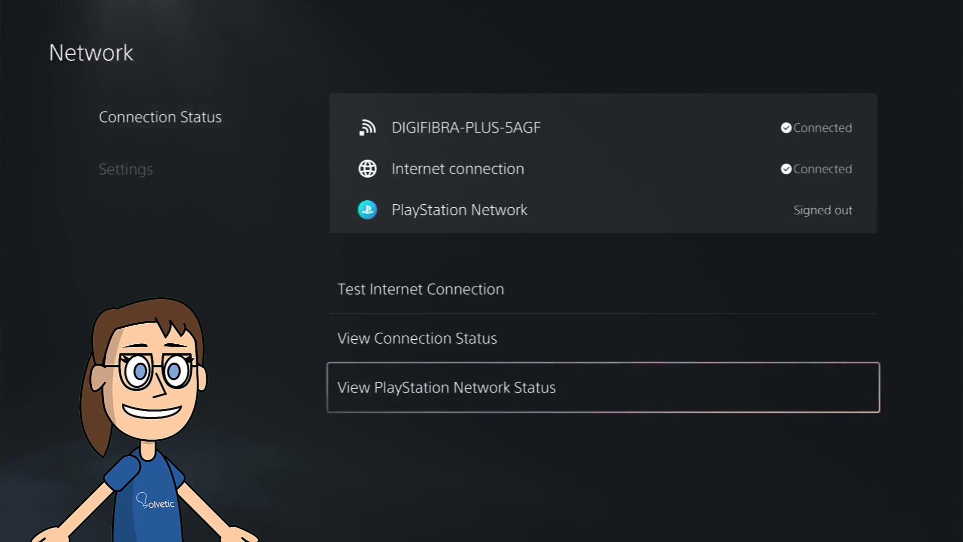
pyautogui.press('Return')
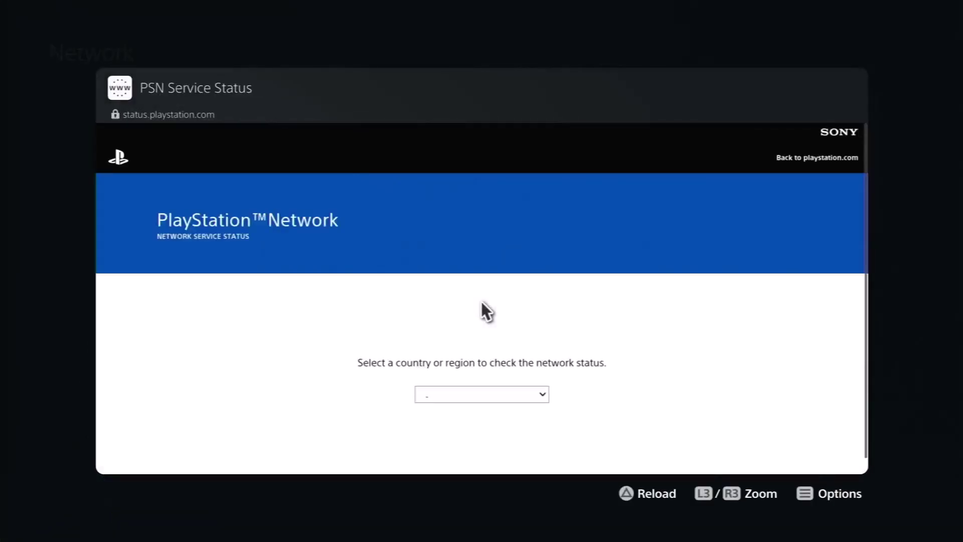
pyautogui.click(456, 396)
pyautogui.press('Down')
pyautogui.press('Return')
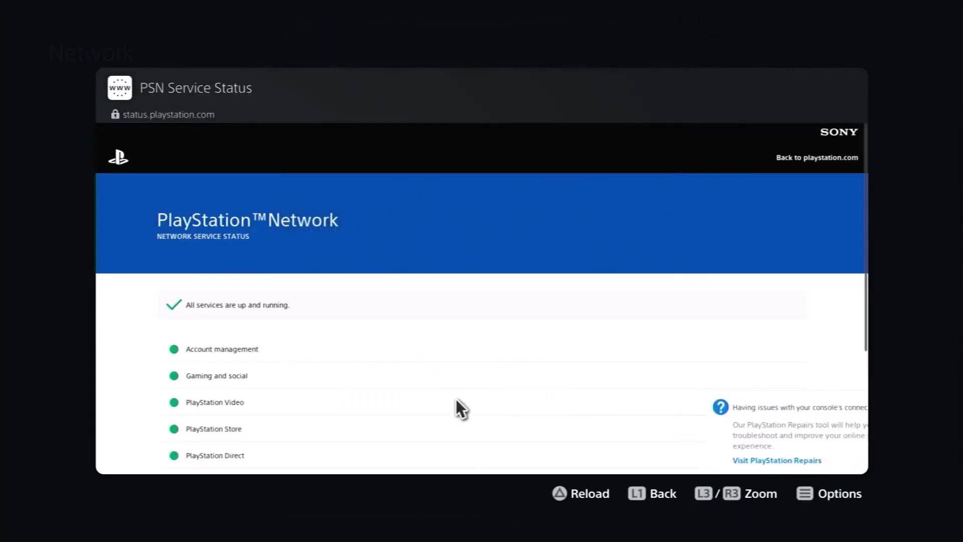
pyautogui.scroll(-2, 459, 458)
pyautogui.scroll(-3, 455, 450)
pyautogui.scroll(5, 456, 449)
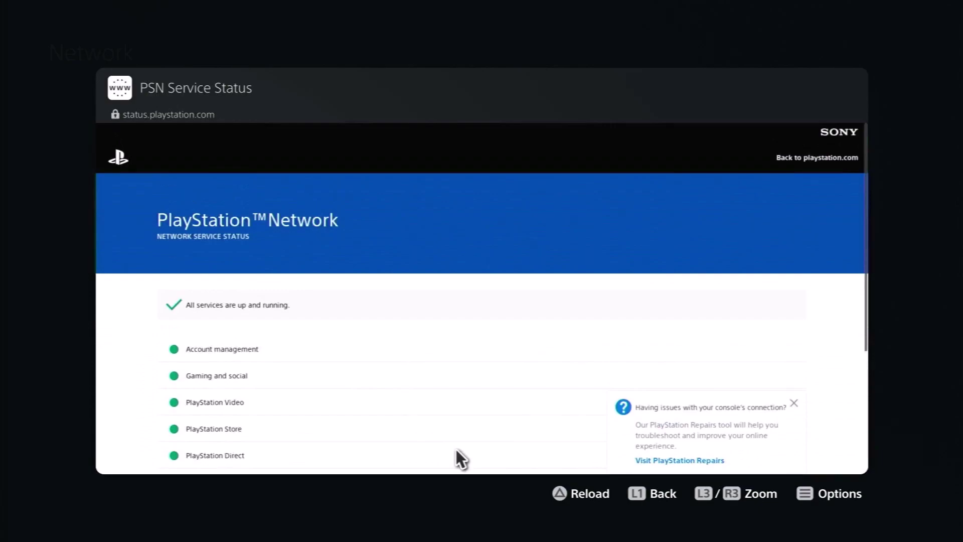
pyautogui.press('Escape')
pyautogui.press('Escape')
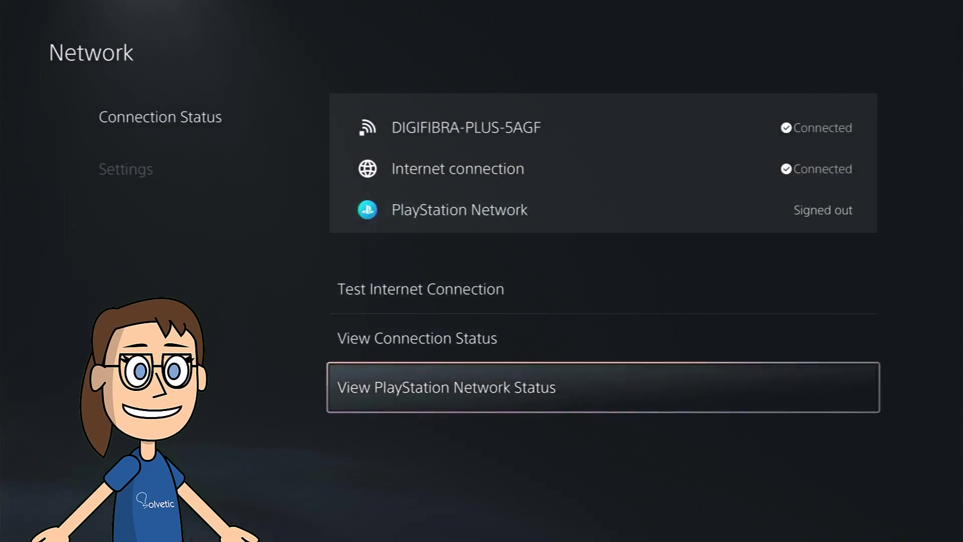
# In Network Settings, switch Connect to the Internet off and back on, leaving it enabled
pyautogui.press('Left')
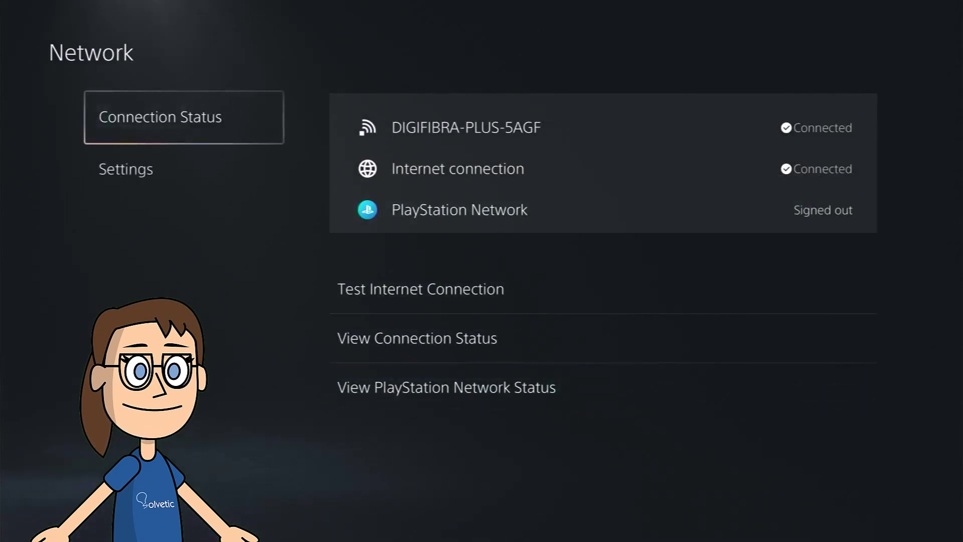
pyautogui.press('Down')
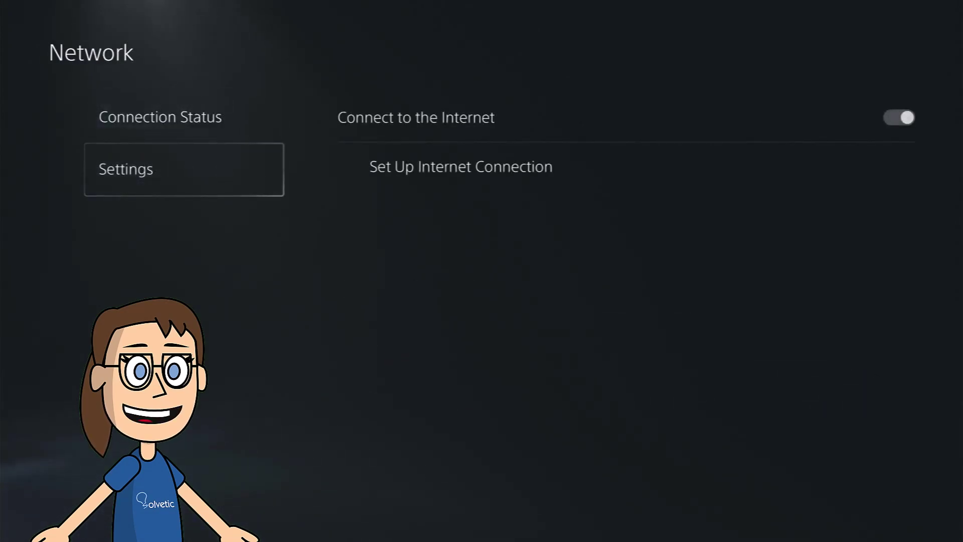
pyautogui.press('Right')
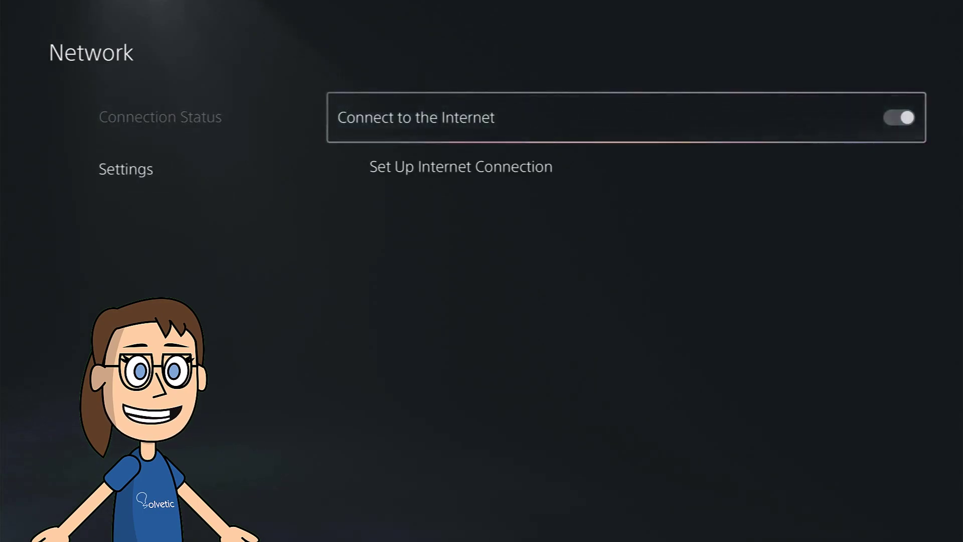
pyautogui.press('Return')
pyautogui.press('Return')
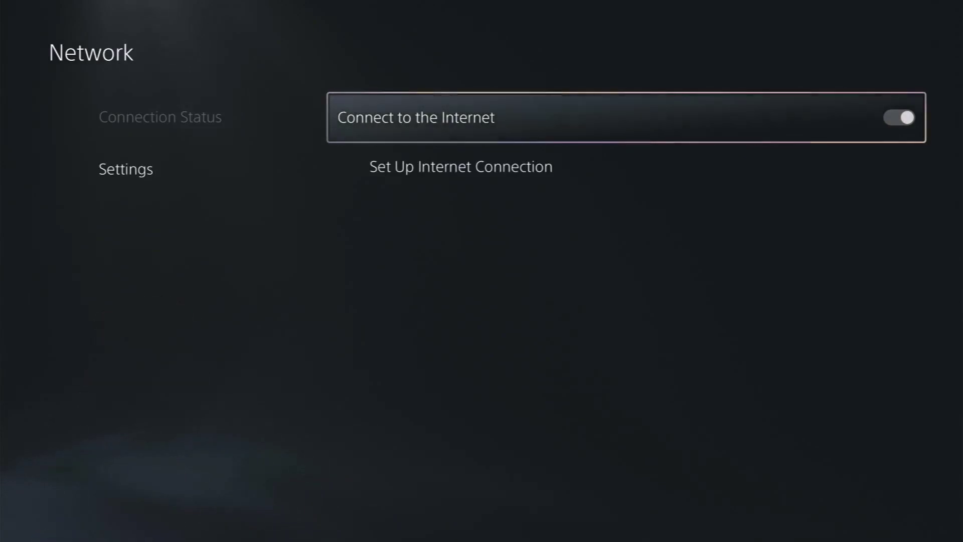
pyautogui.press('Down')
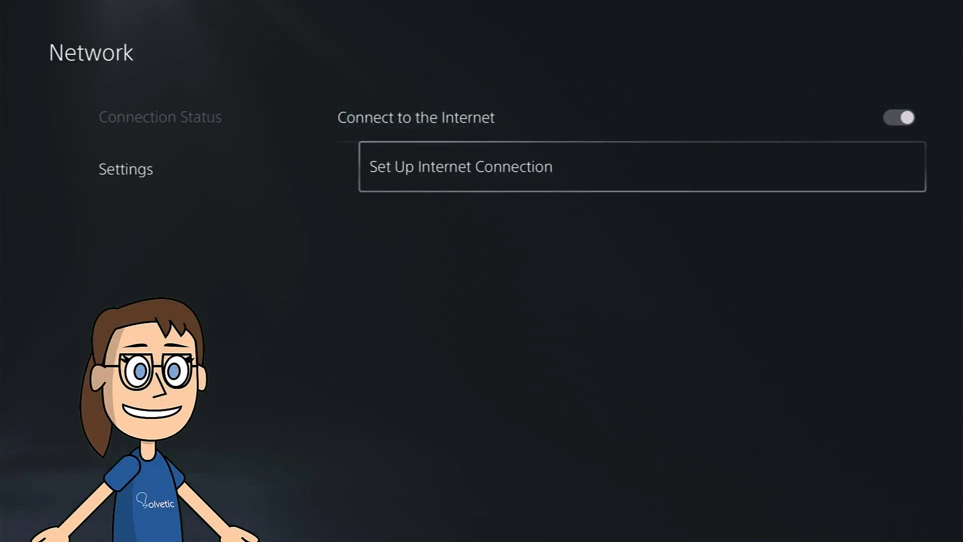
# In Set Up Internet Connection, bring up the Options menu for the wired network LAN cableada 1
pyautogui.press('Return')
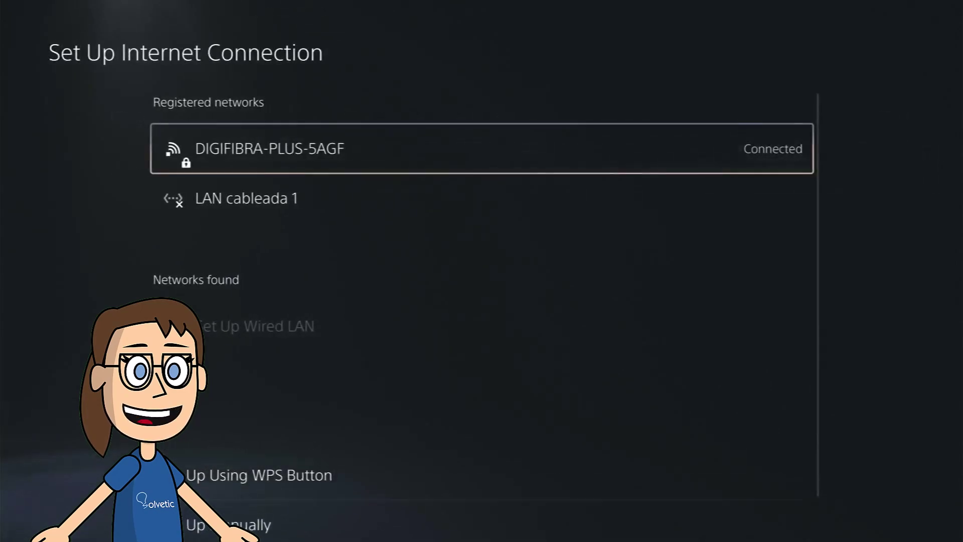
pyautogui.press('Down')
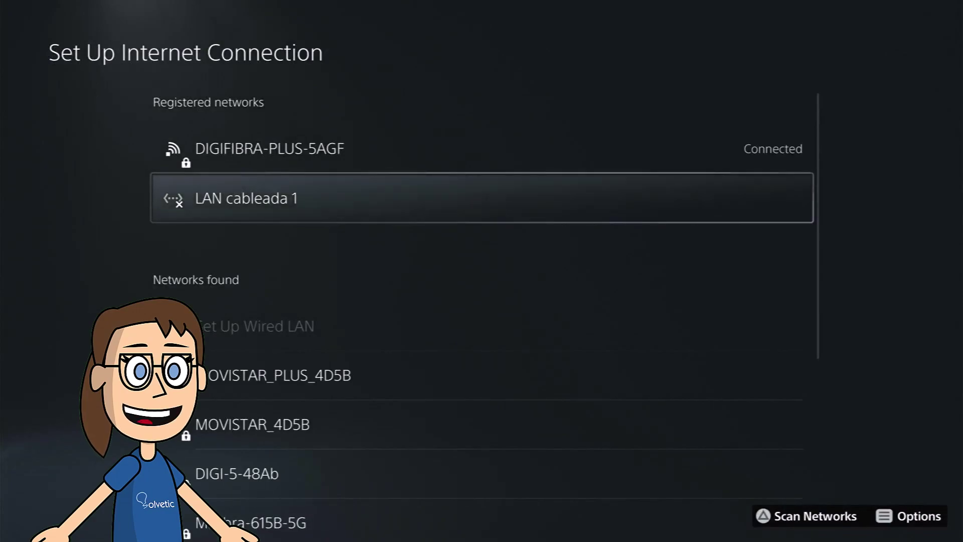
pyautogui.press('Menu')
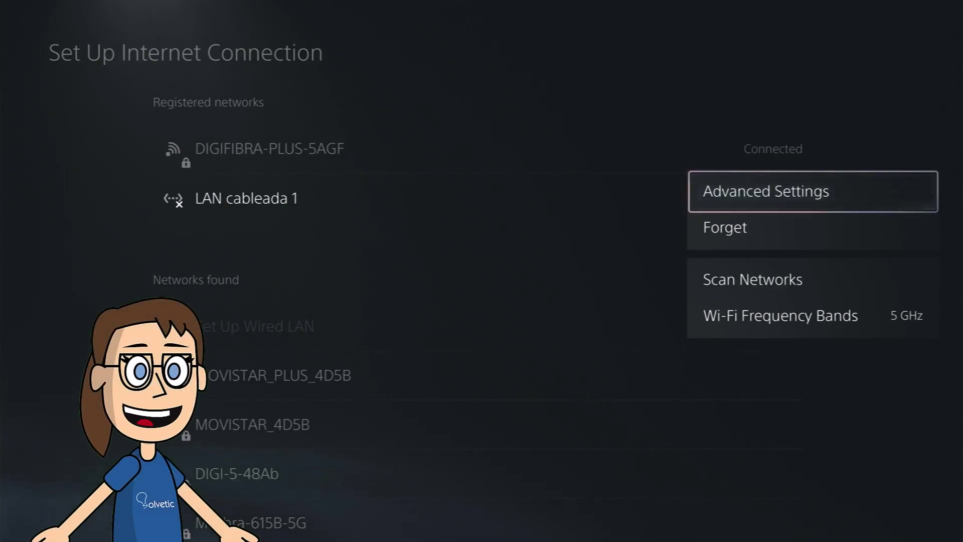
pyautogui.press('Down')
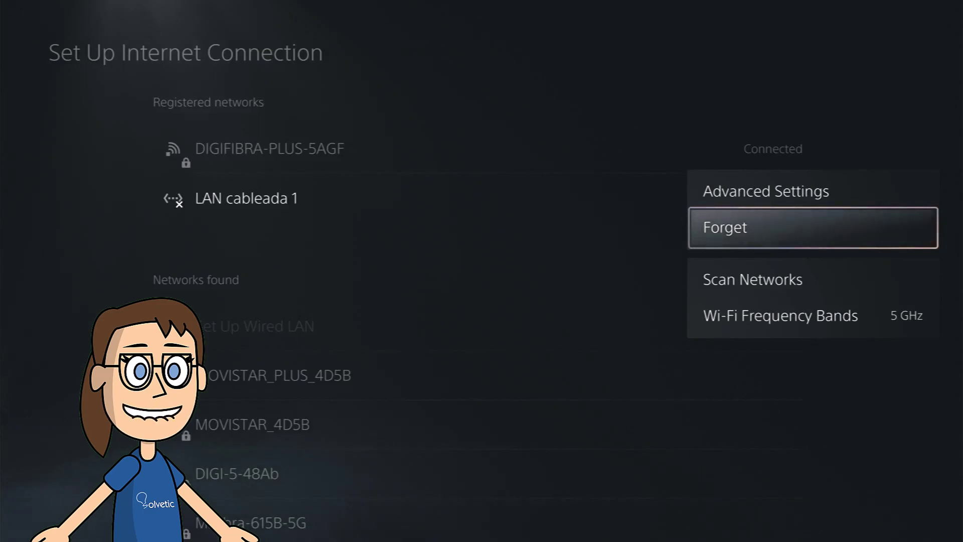
# Open LAN cableada 1's Advanced Settings and switch DNS Settings to Manual
pyautogui.press('Up')
pyautogui.press('Escape')
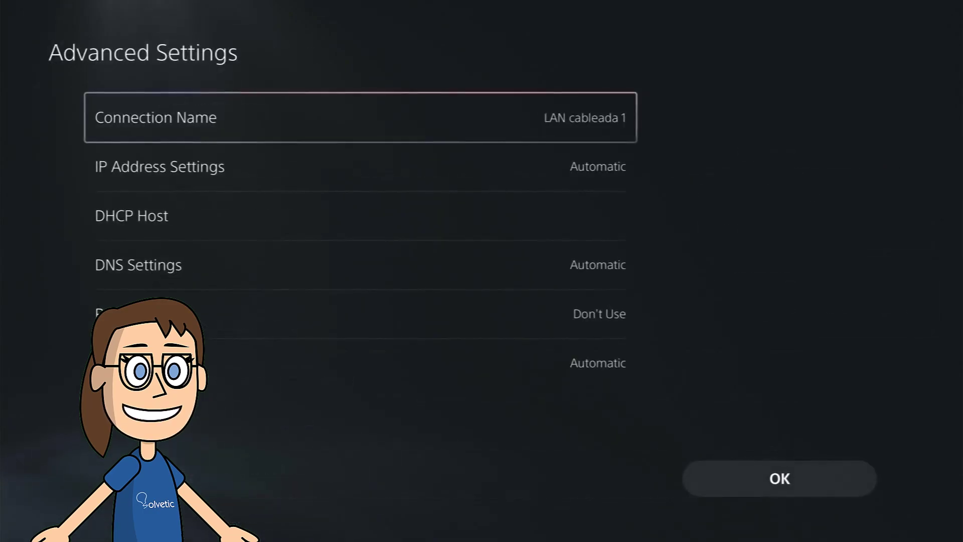
pyautogui.press('Down')
pyautogui.press('Down')
pyautogui.press('Down')
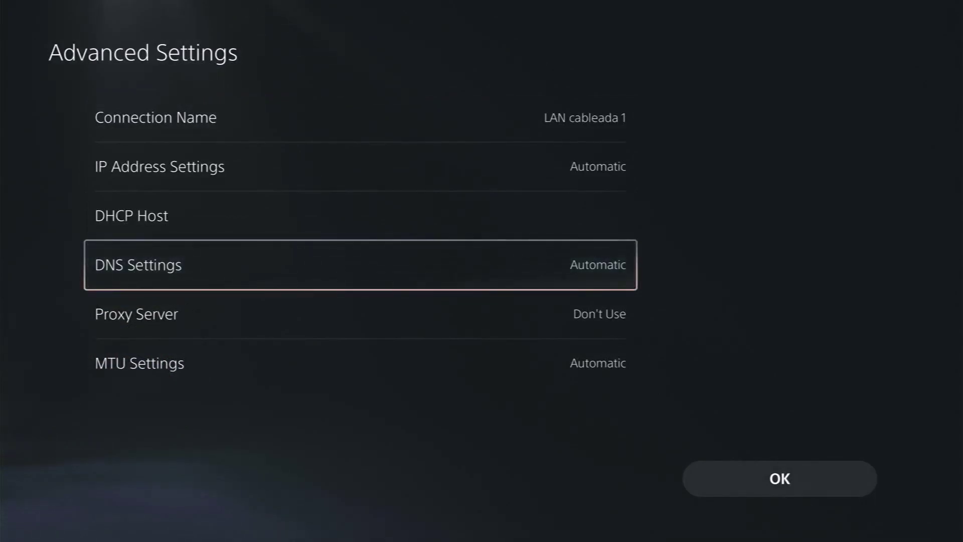
pyautogui.press('Return')
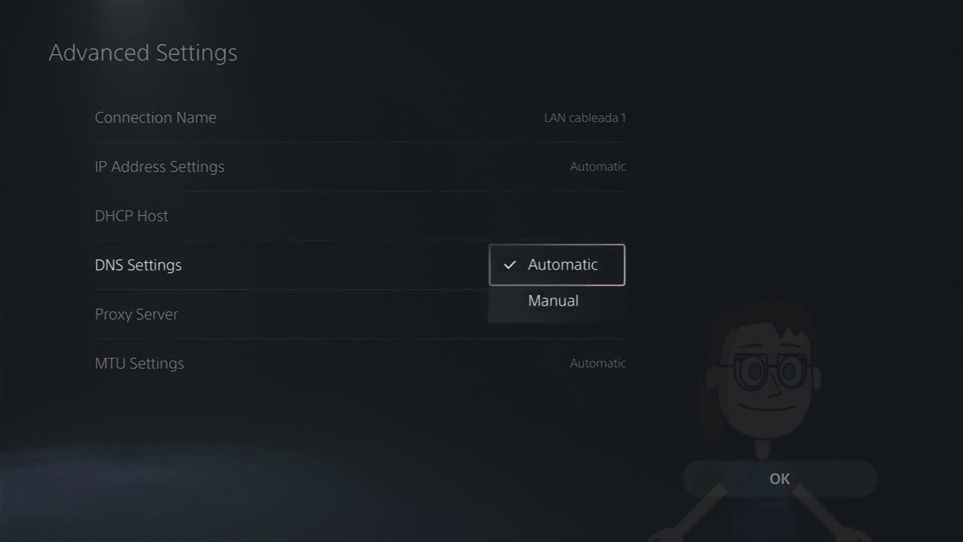
pyautogui.press('Down')
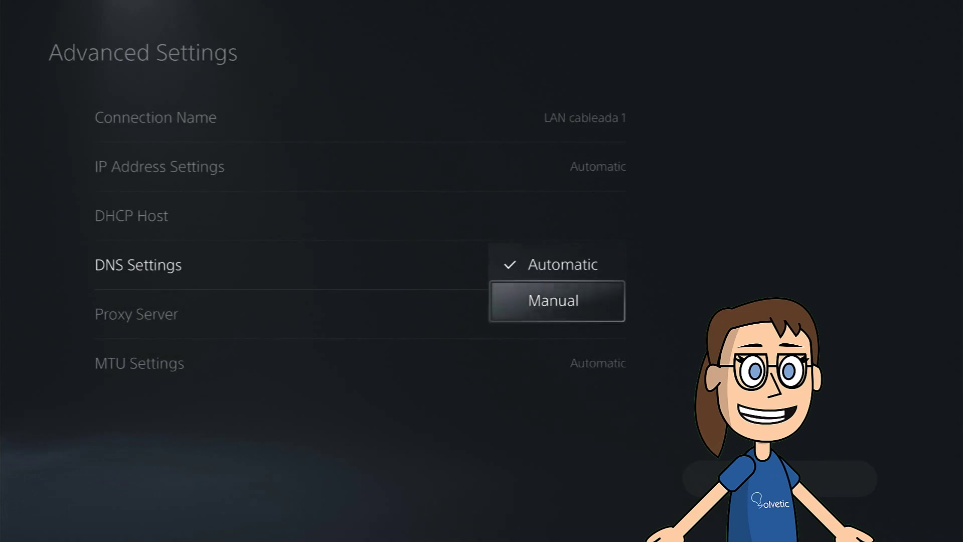
pyautogui.press('Return')
# Enter 8.8.8.8 as the Primary DNS
pyautogui.press('Down')
pyautogui.press('Return')
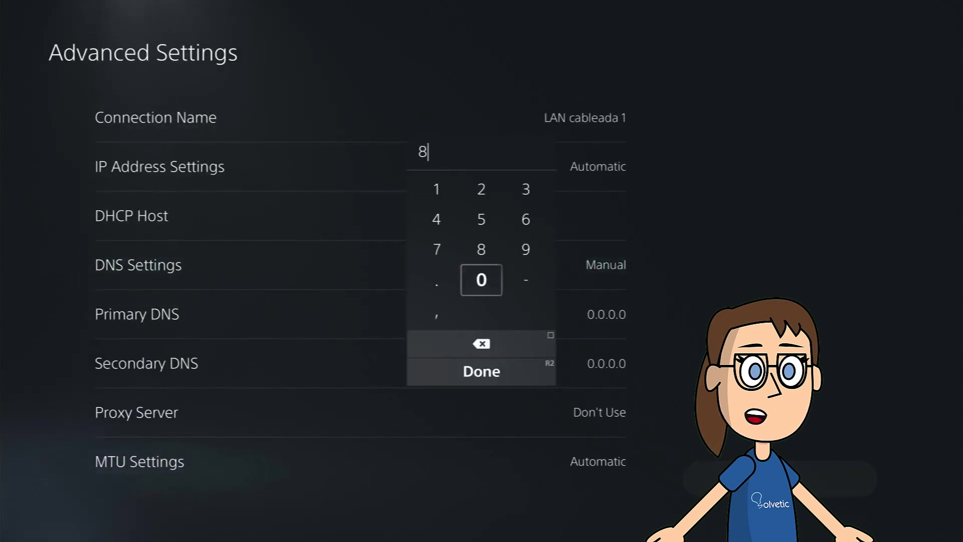
pyautogui.write('8.8')
pyautogui.press('Left')
pyautogui.press('Down')
pyautogui.write('.')
pyautogui.press('Up')
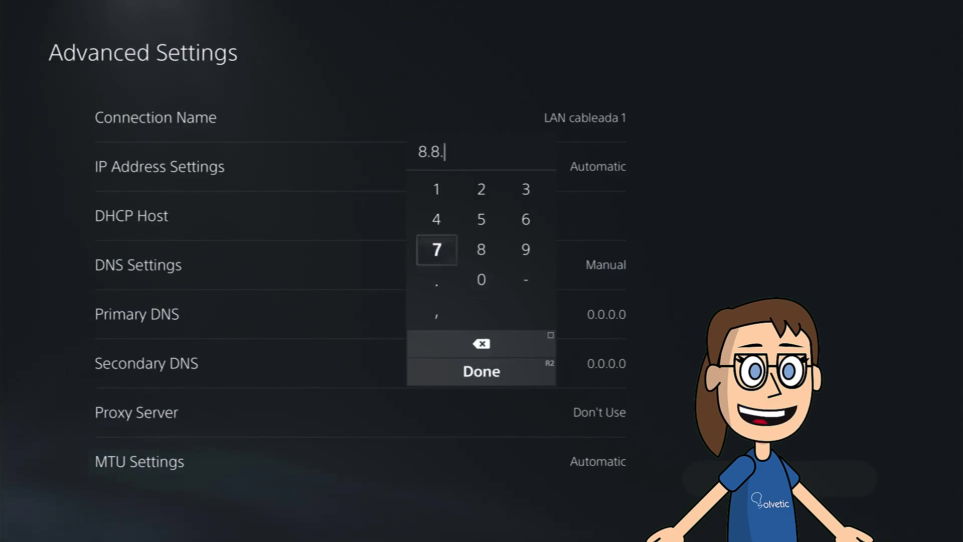
pyautogui.write('8')
pyautogui.press('Down')
pyautogui.press('Left')
pyautogui.write('.')
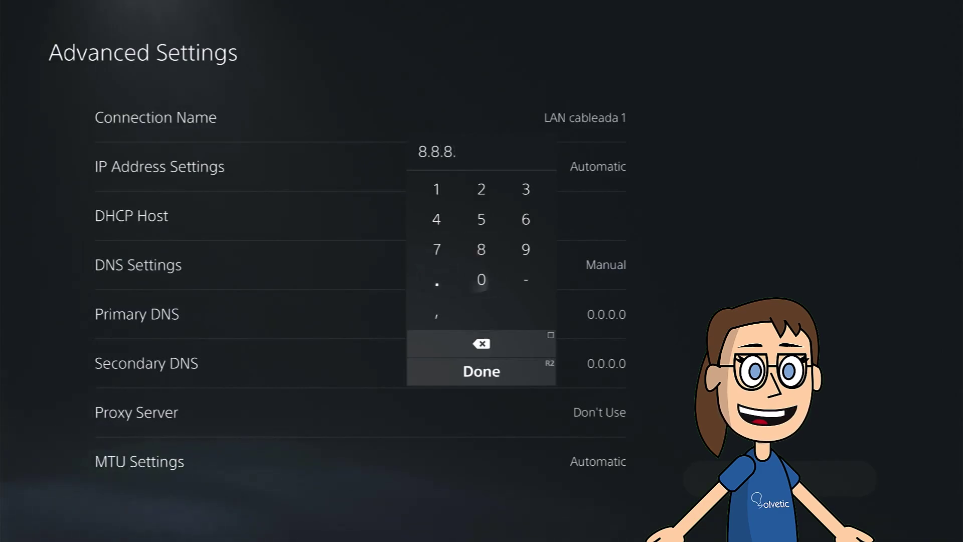
pyautogui.press('Up')
pyautogui.press('Right')
pyautogui.write('8')
pyautogui.press('Down')
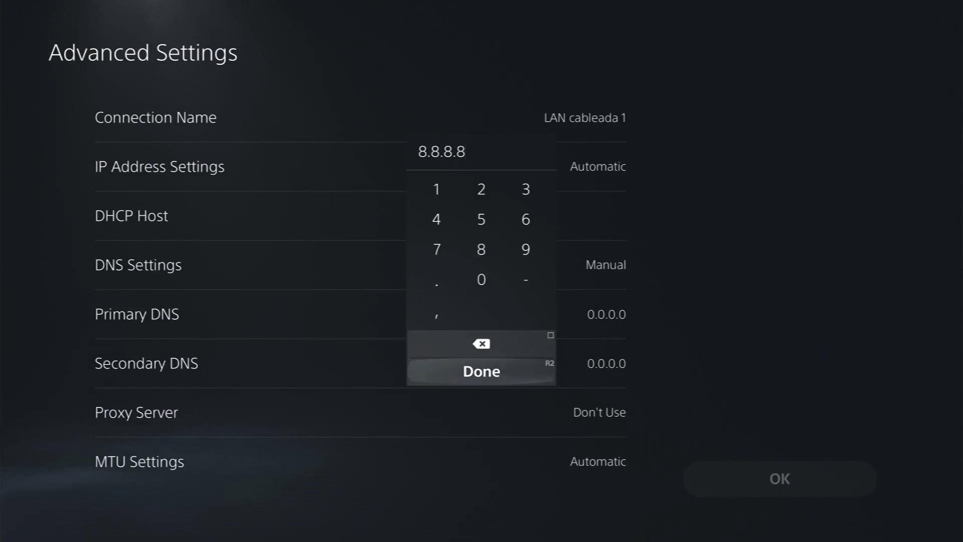
pyautogui.press('Return')
# Enter 8.8.4.4 as the Secondary DNS
pyautogui.press('Down')
pyautogui.press('Return')
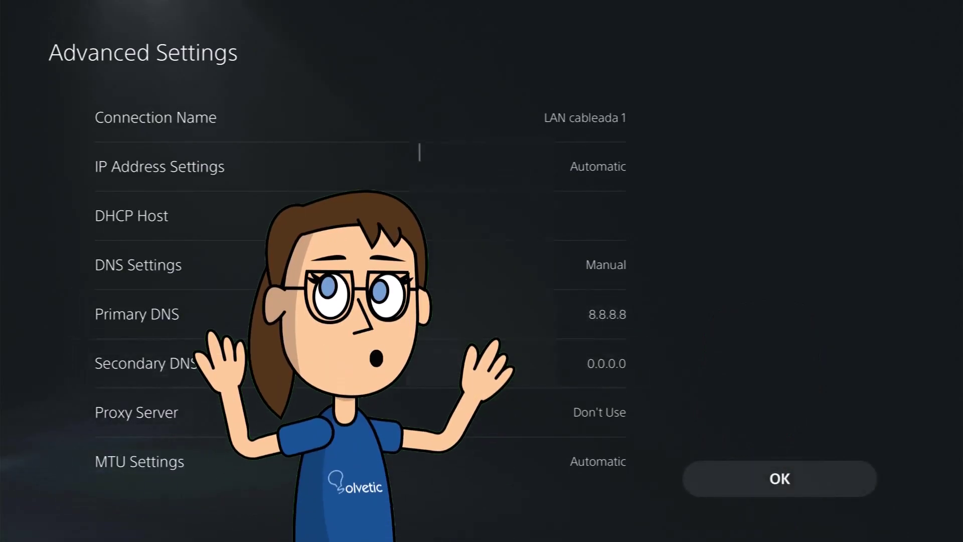
pyautogui.press('Down')
pyautogui.write('8')
pyautogui.press('Left')
pyautogui.press('Down')
pyautogui.write('.')
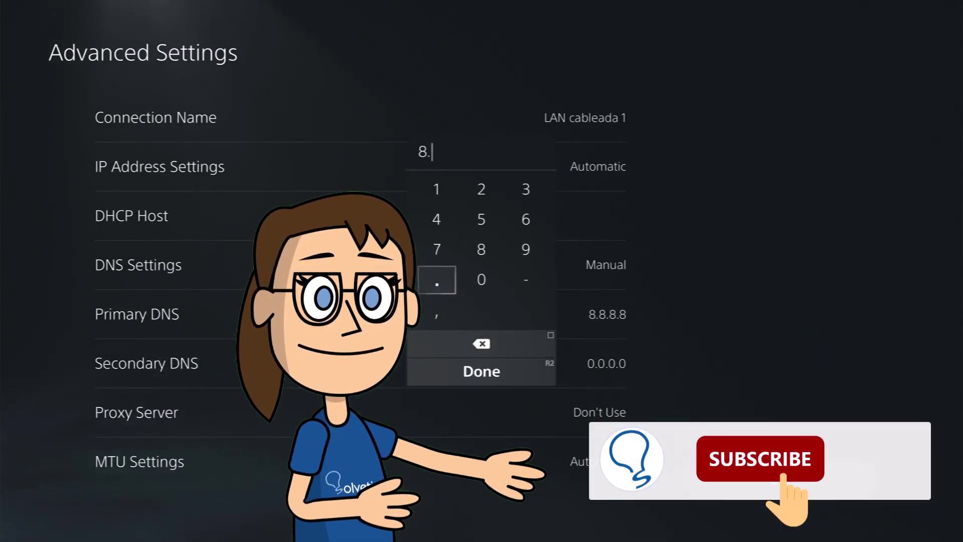
pyautogui.press('Up')
pyautogui.press('Right')
pyautogui.write('8')
pyautogui.press('Left')
pyautogui.press('Down')
pyautogui.write('.')
pyautogui.press('Up')
pyautogui.press('Up')
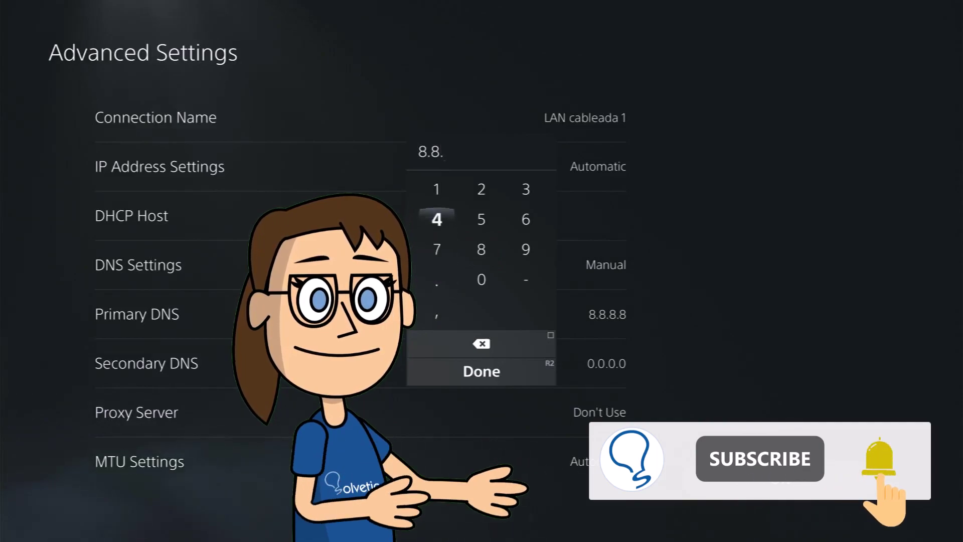
pyautogui.write('4')
pyautogui.press('Down')
pyautogui.press('Down')
pyautogui.write('.')
pyautogui.press('Up')
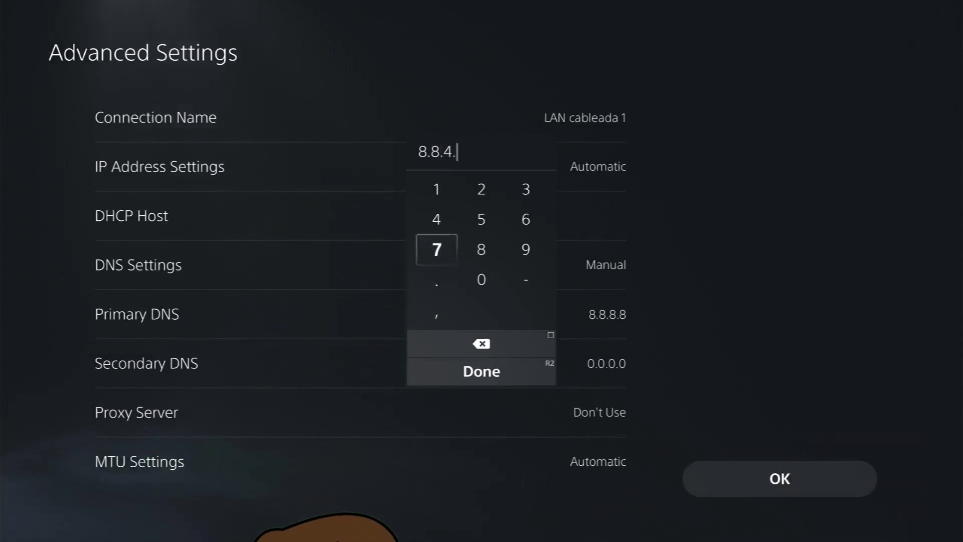
pyautogui.press('Up')
pyautogui.write('4')
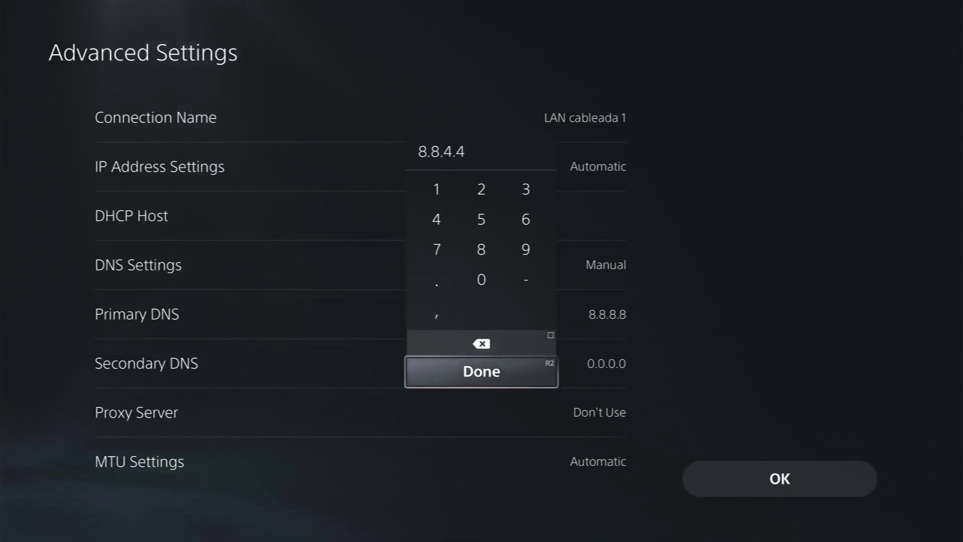
pyautogui.press('Return')
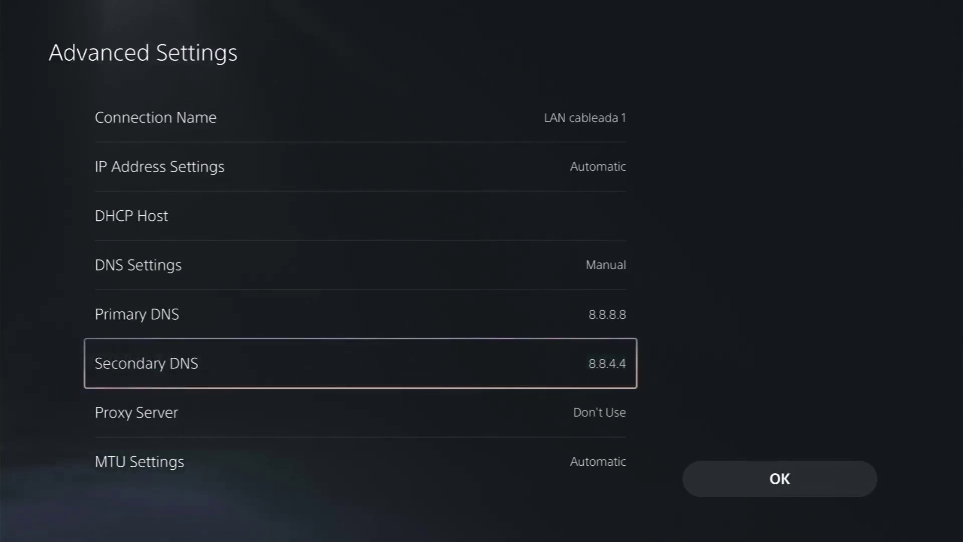
# Confirm the Advanced Settings with OK to save the manual DNS
pyautogui.press('Down')
pyautogui.press('Right')
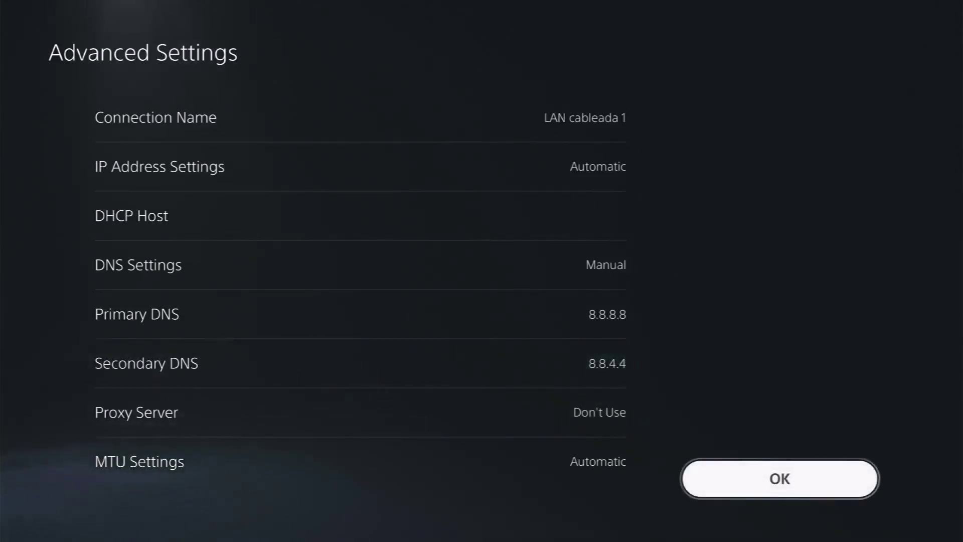
pyautogui.press('Return')
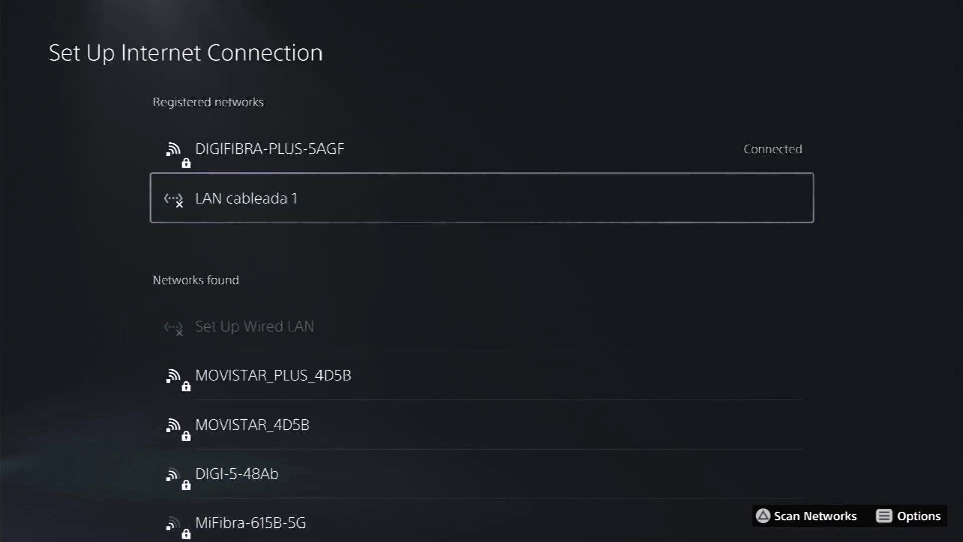
# Back out of Network and Settings to the home screen's Games tab
pyautogui.press('Escape')
pyautogui.press('Escape')
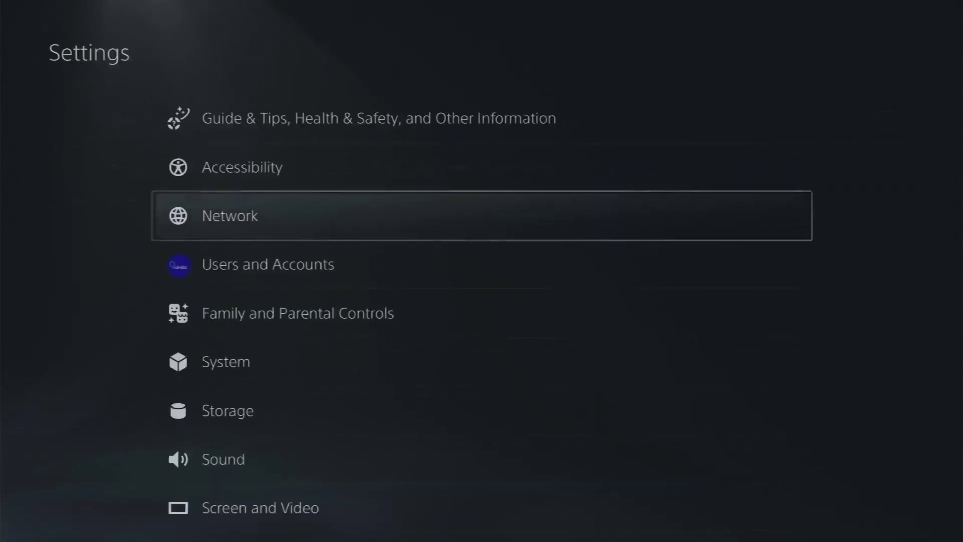
pyautogui.press('Escape')
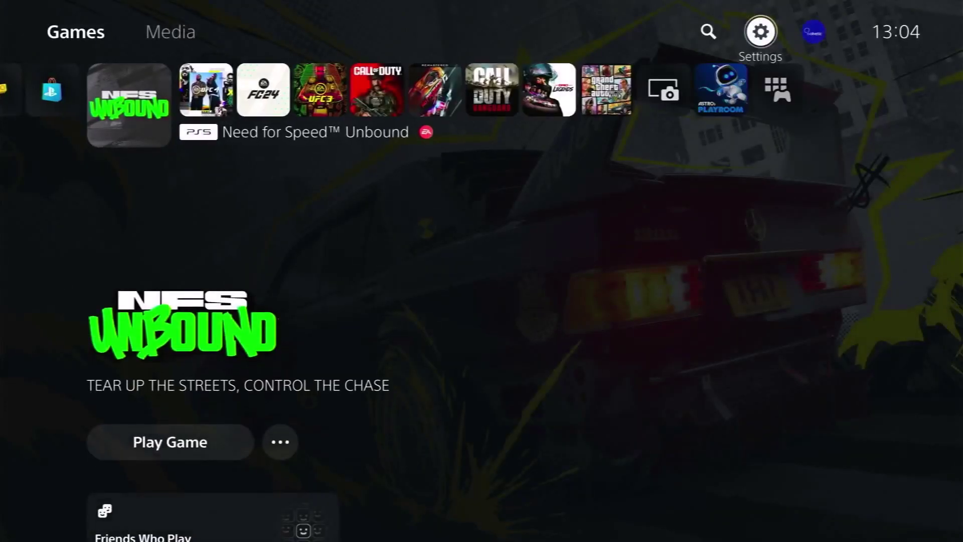